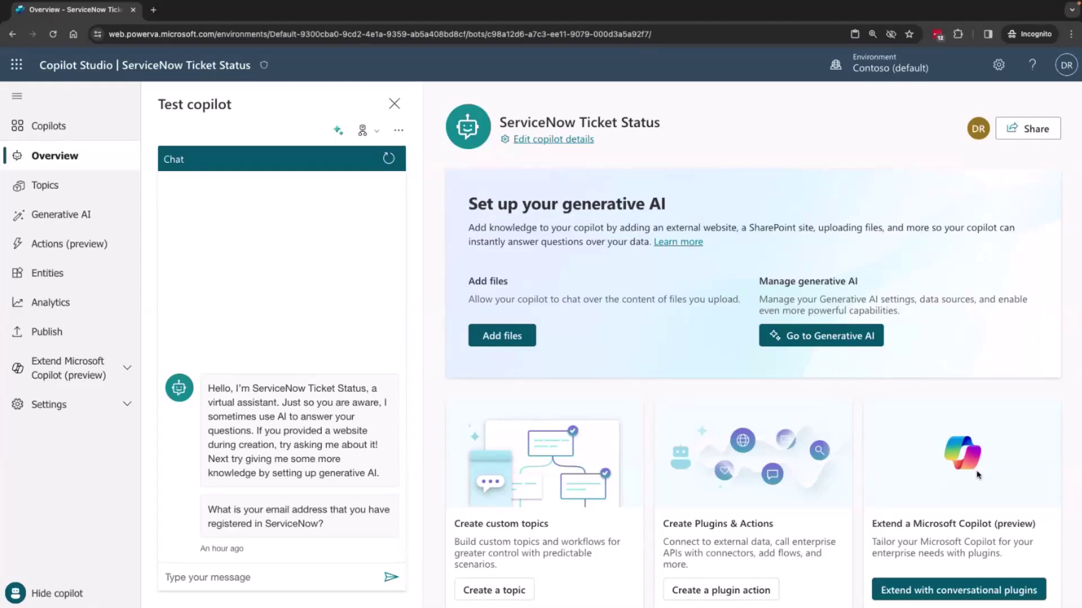
Send the registered email address in the test chat and turn on Track between topics.
left_click(300, 584)
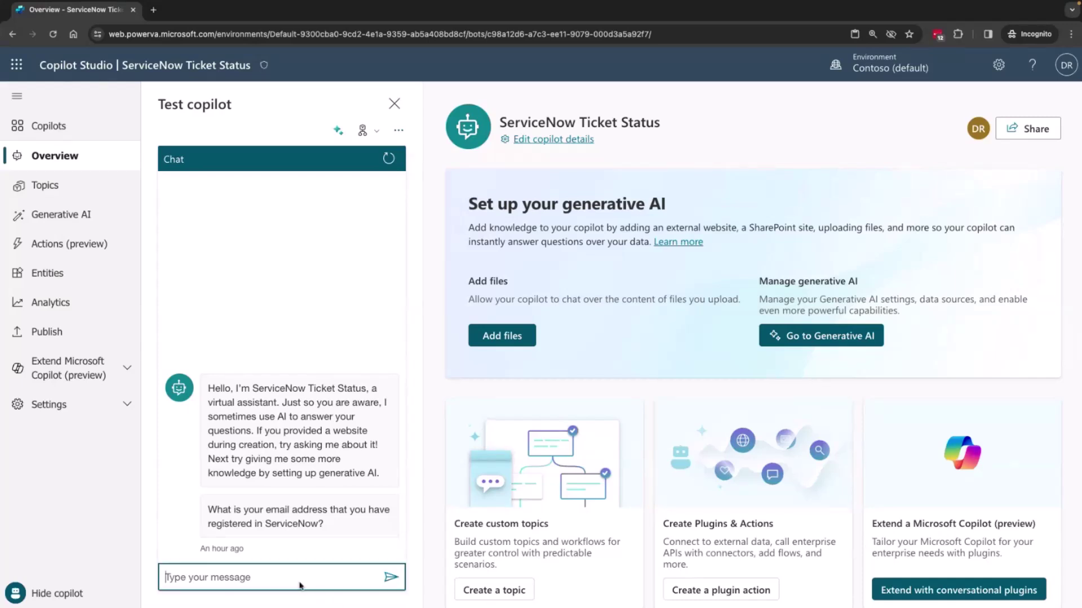
type("david.miller@example.com")
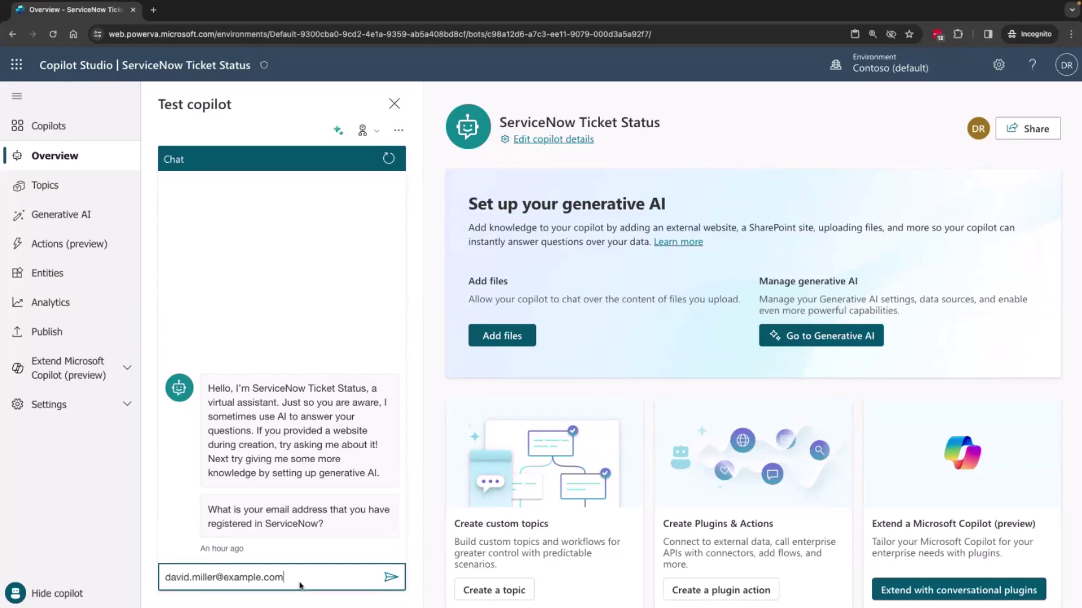
key("Return")
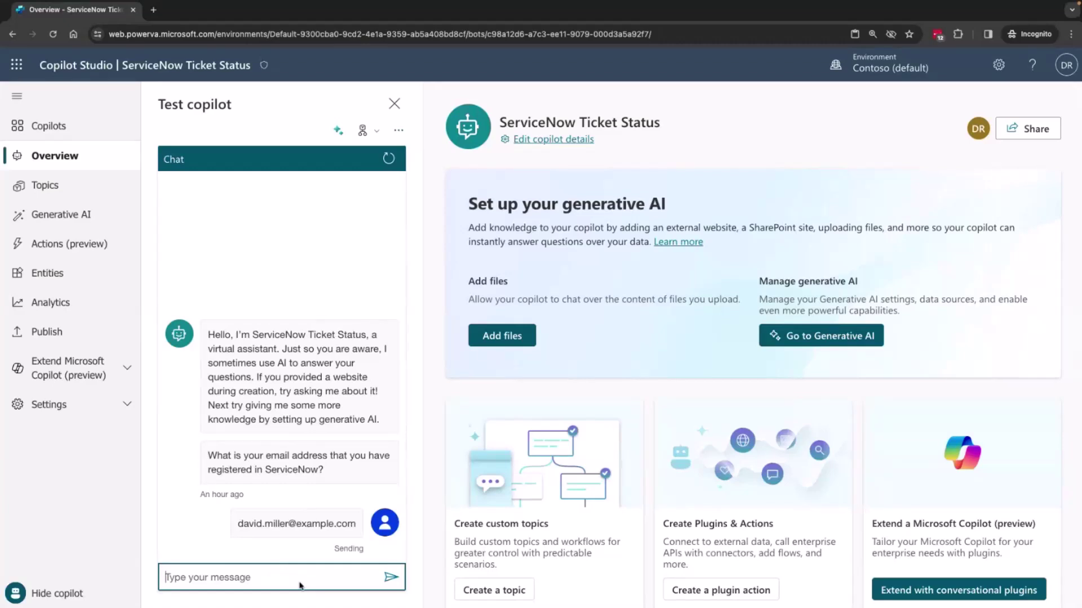
left_click(376, 138)
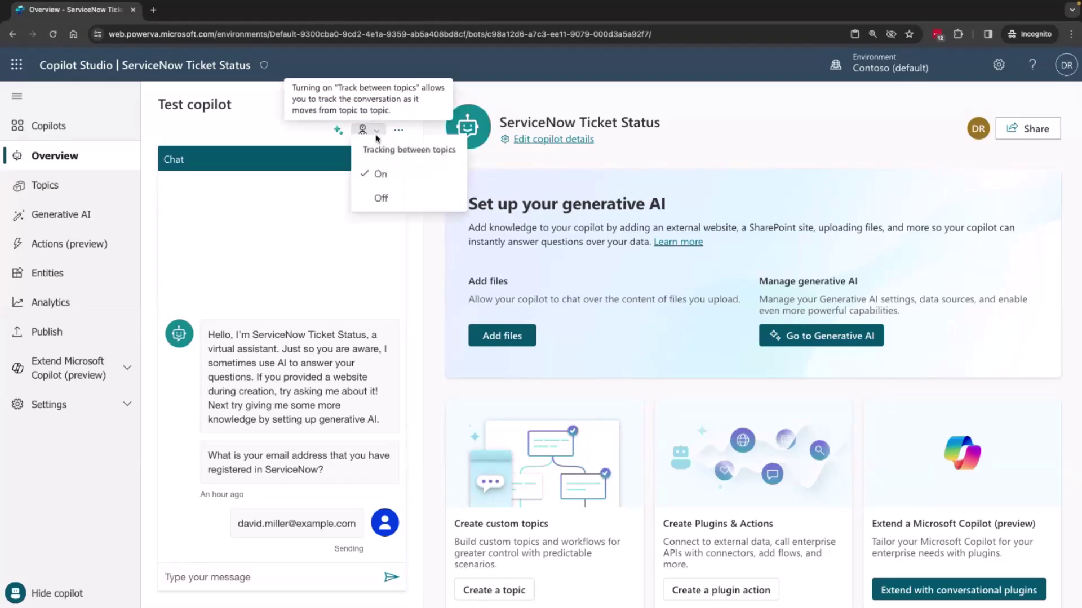
left_click(378, 151)
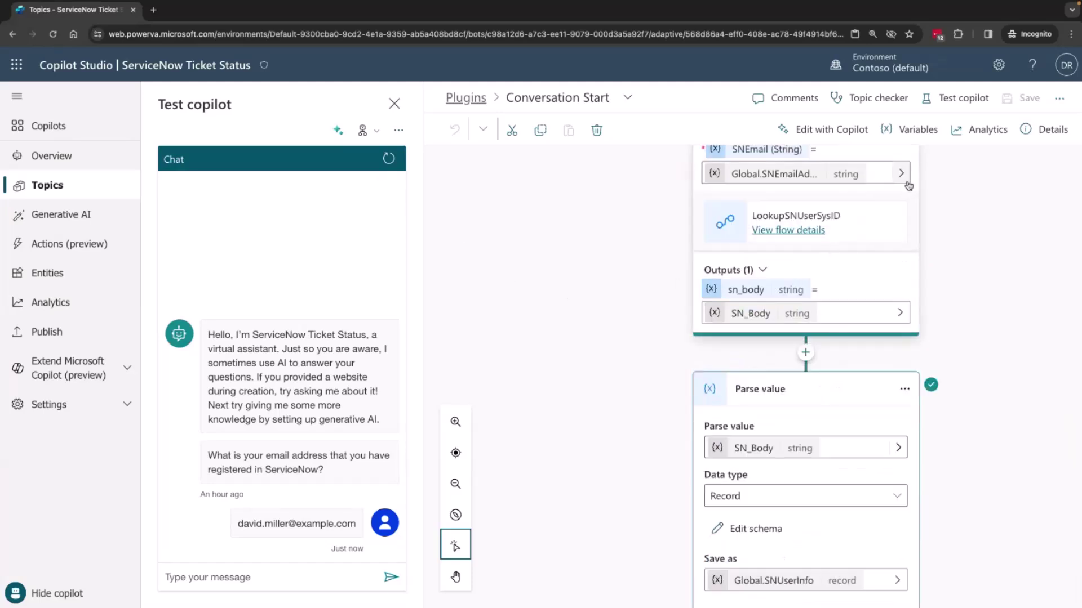
left_click(923, 136)
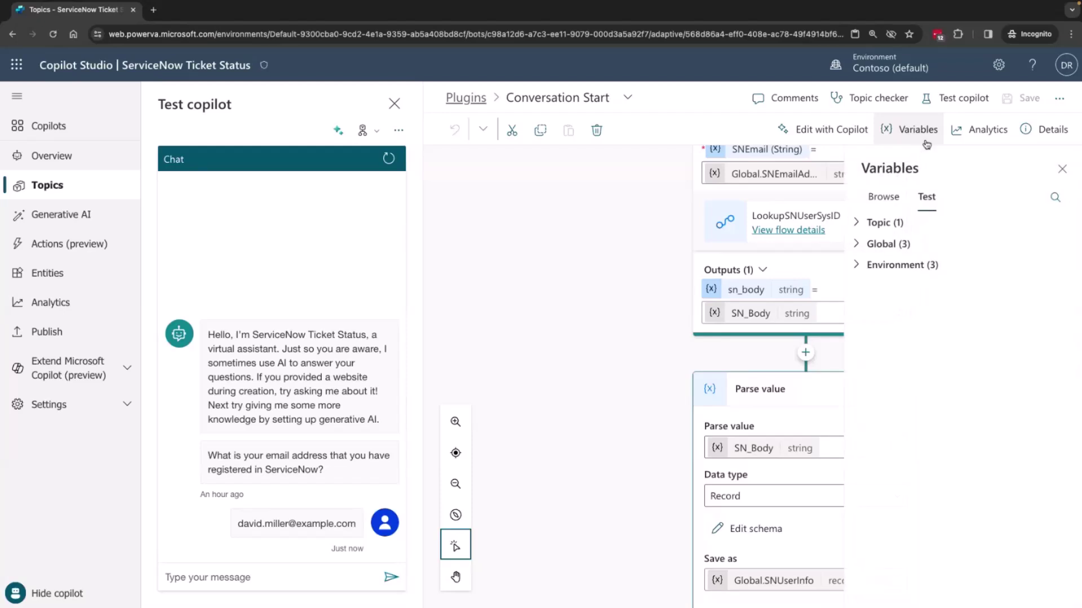
left_click(876, 245)
left_click(876, 325)
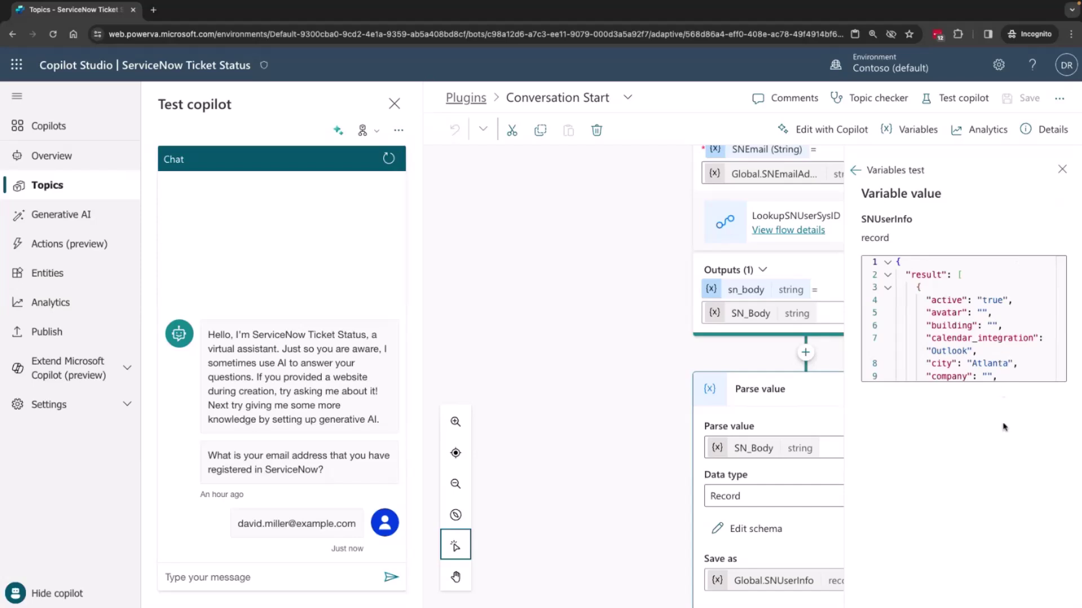
left_click(1056, 258)
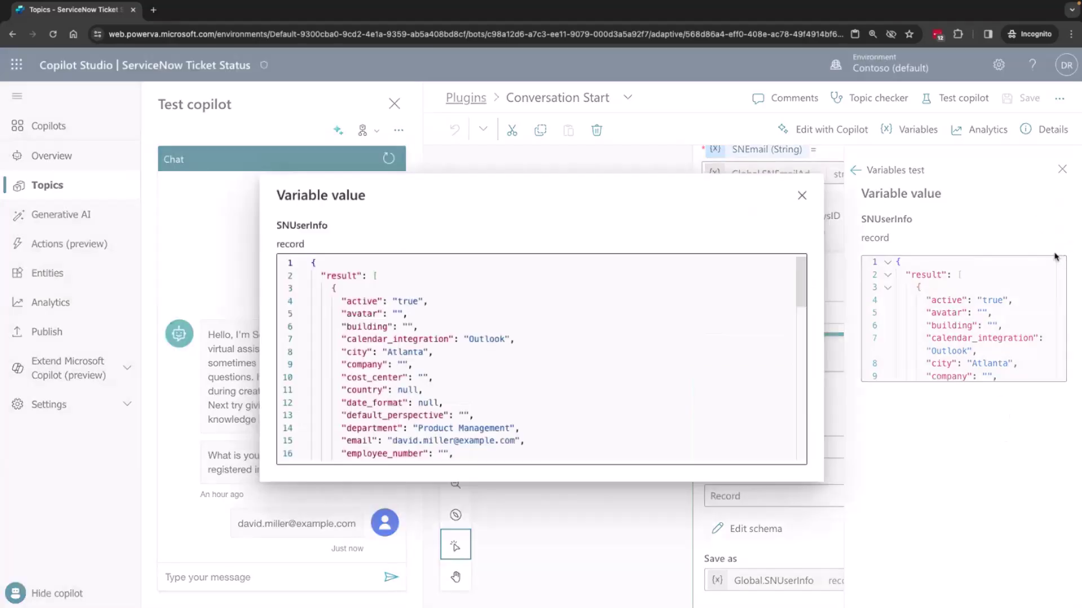
scroll(650, 381, "down", 5)
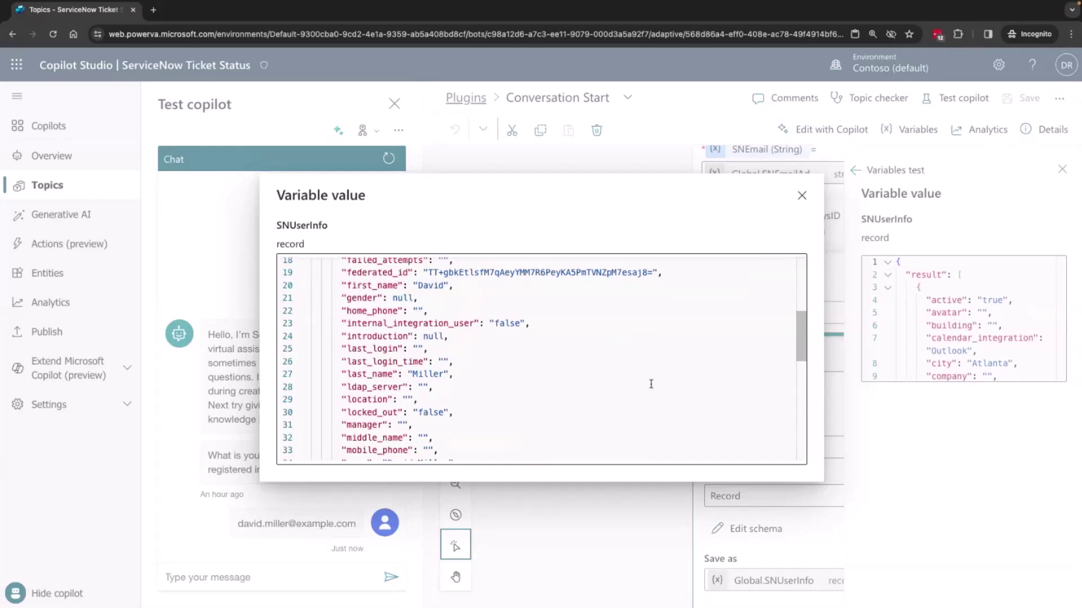
scroll(650, 384, "down", 5)
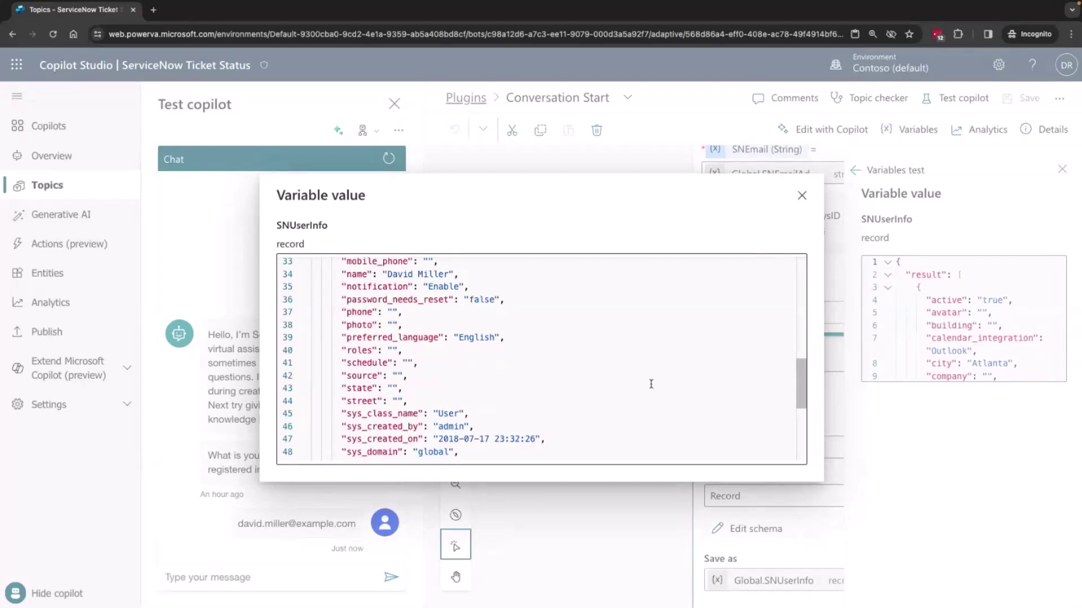
left_click(801, 197)
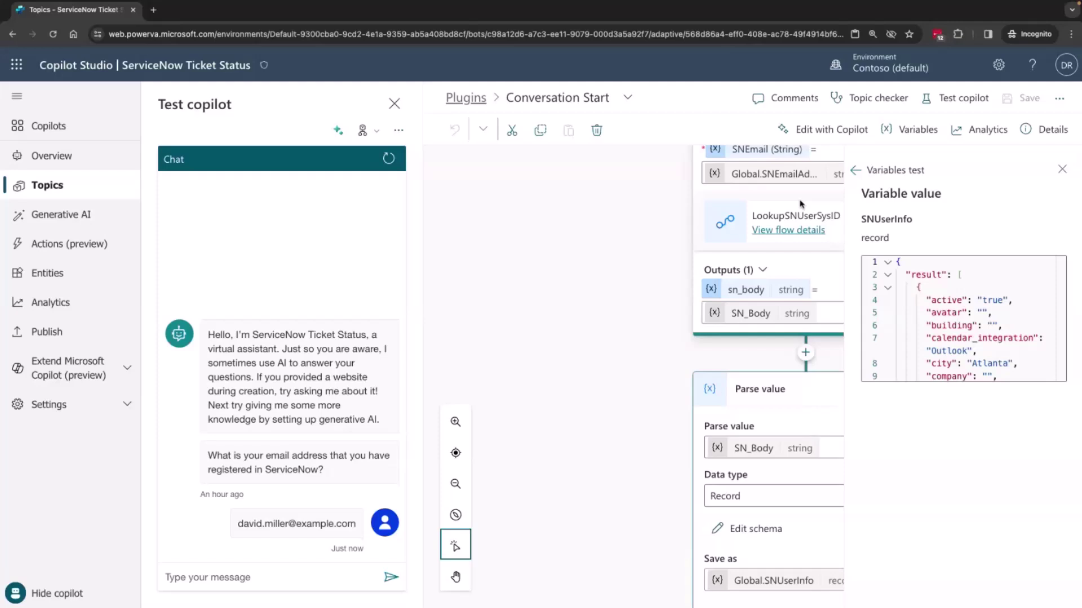
left_click(1062, 169)
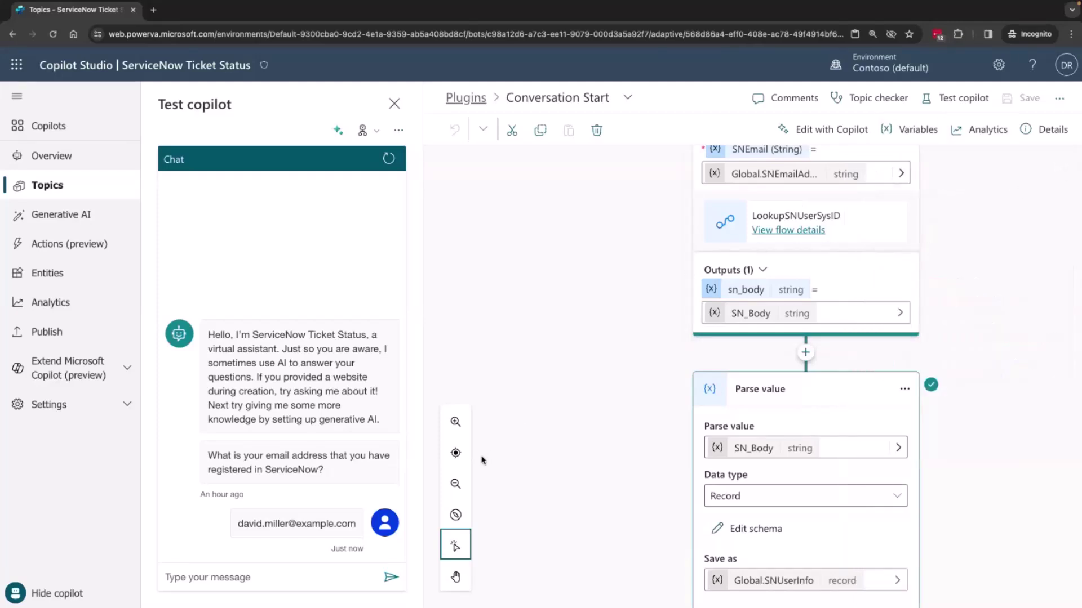
Ask the test copilot 'what is the status of my ticket?' and switch to the notes desktop.
left_click(281, 583)
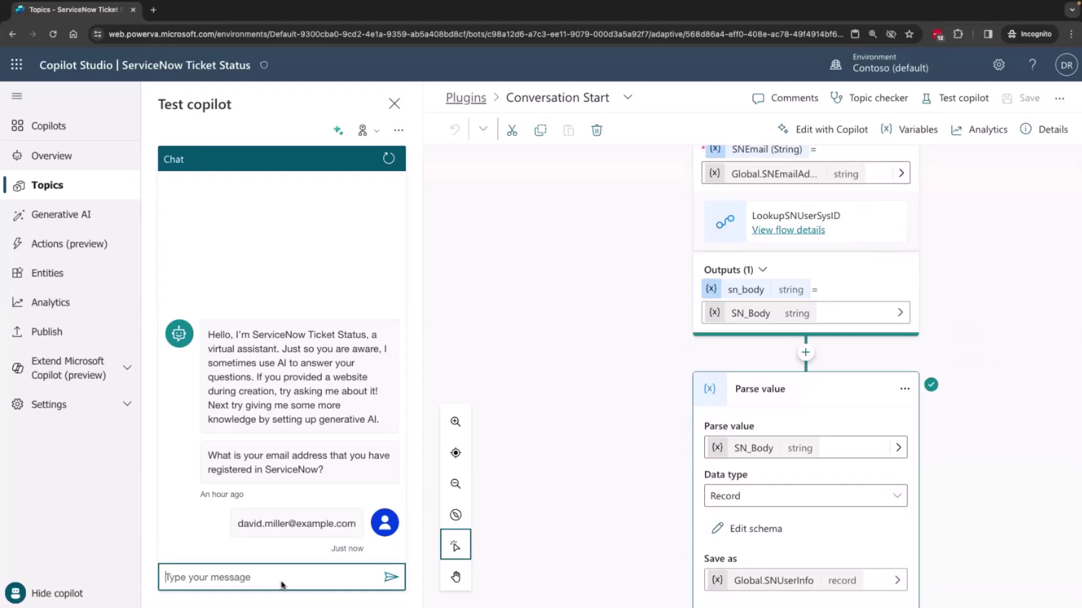
type("what is t")
type("ht")
type(" status of m")
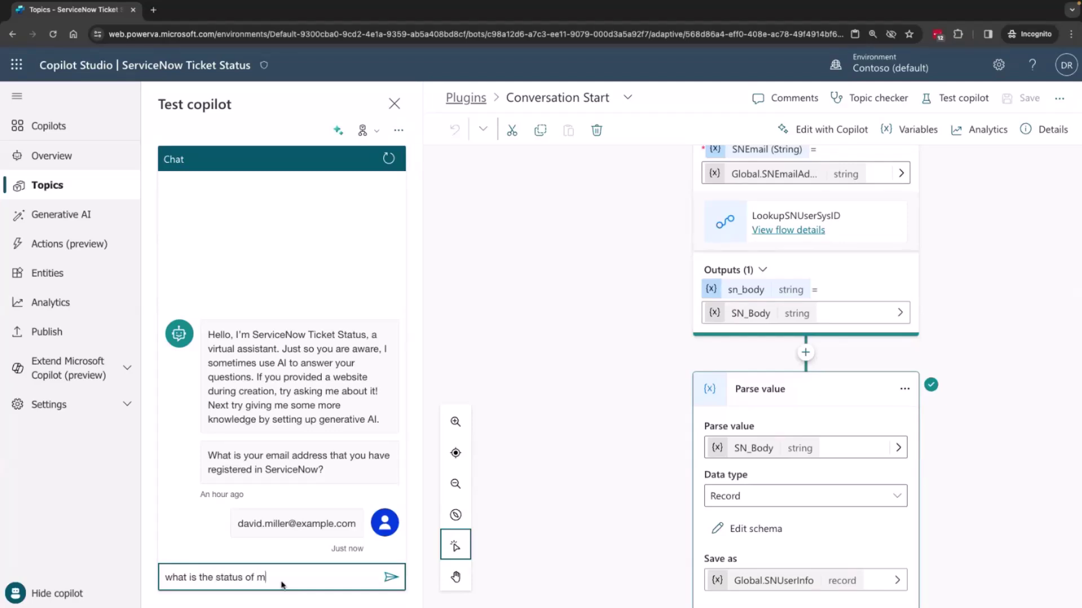
type("y ticket?")
key("Return")
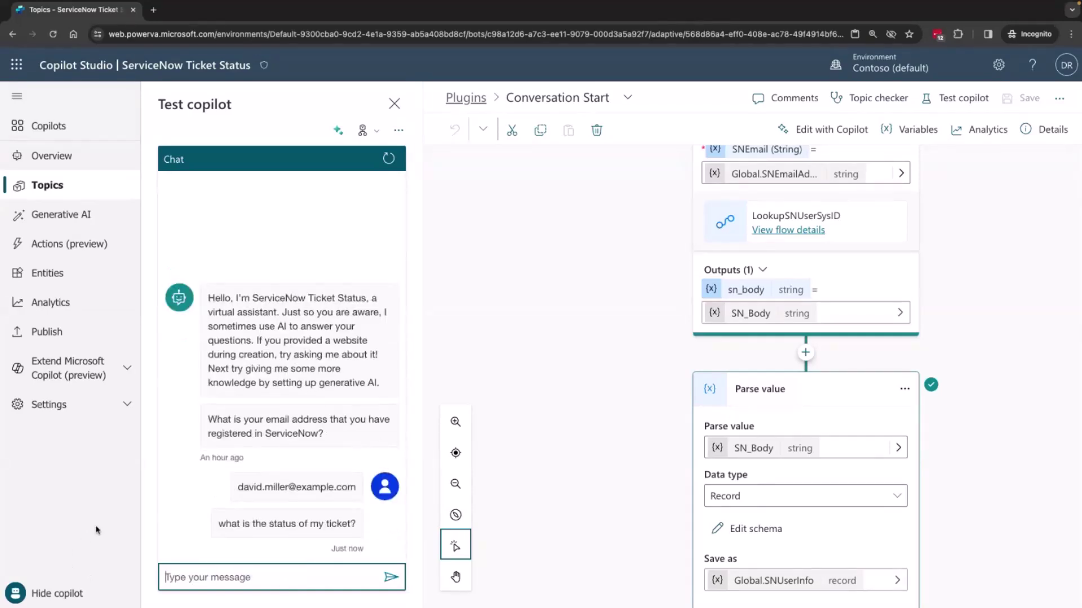
key("ctrl+Left")
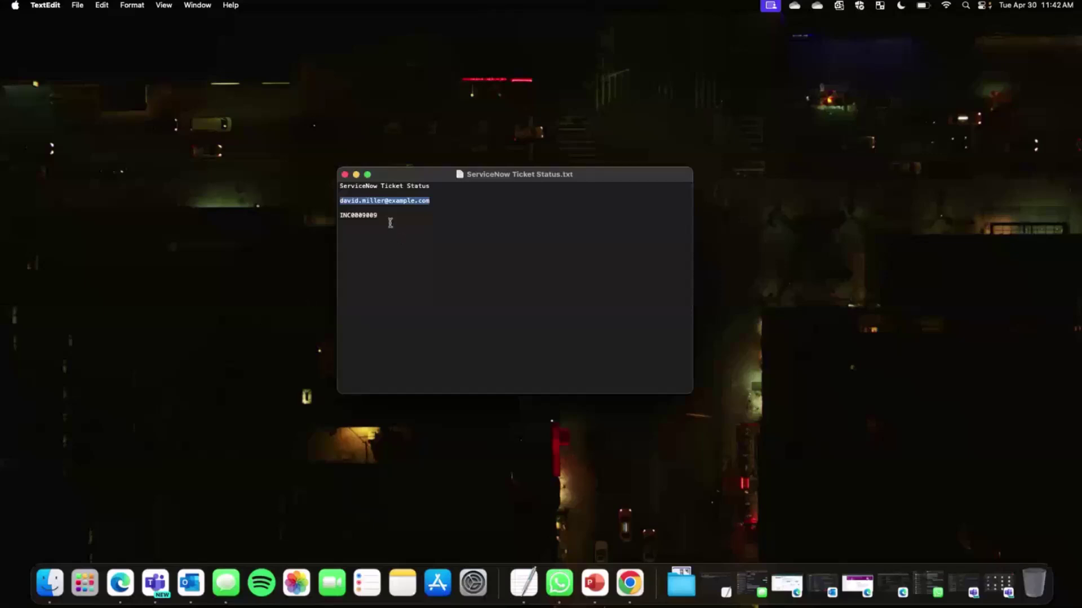
Select incident number INC0009009 in the TextEdit notes and return to Copilot Studio.
left_click(381, 216)
left_click_drag(381, 216, 339, 216)
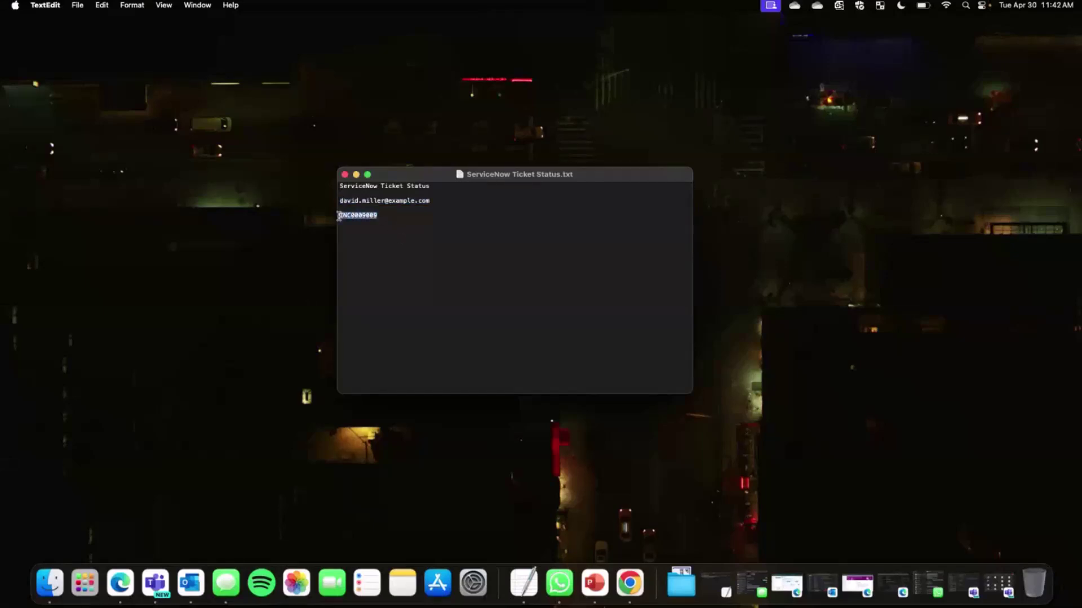
key("ctrl+Right")
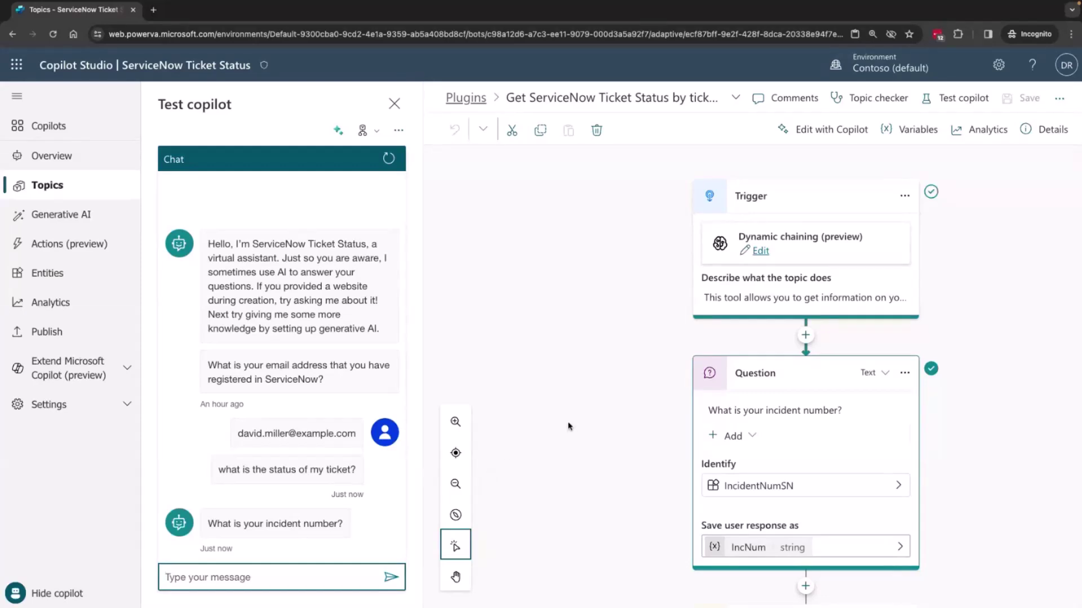
Scroll the topic canvas to reveal the plugin action below the incident-number question.
scroll(568, 427, "down", 1)
scroll(568, 426, "down", 5)
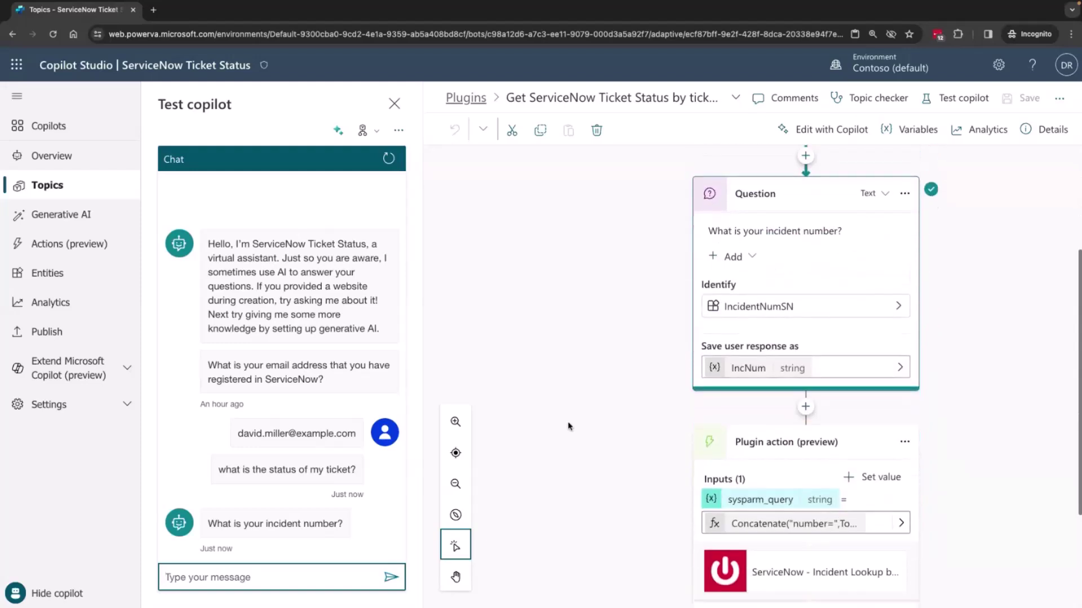
scroll(568, 426, "up", 1)
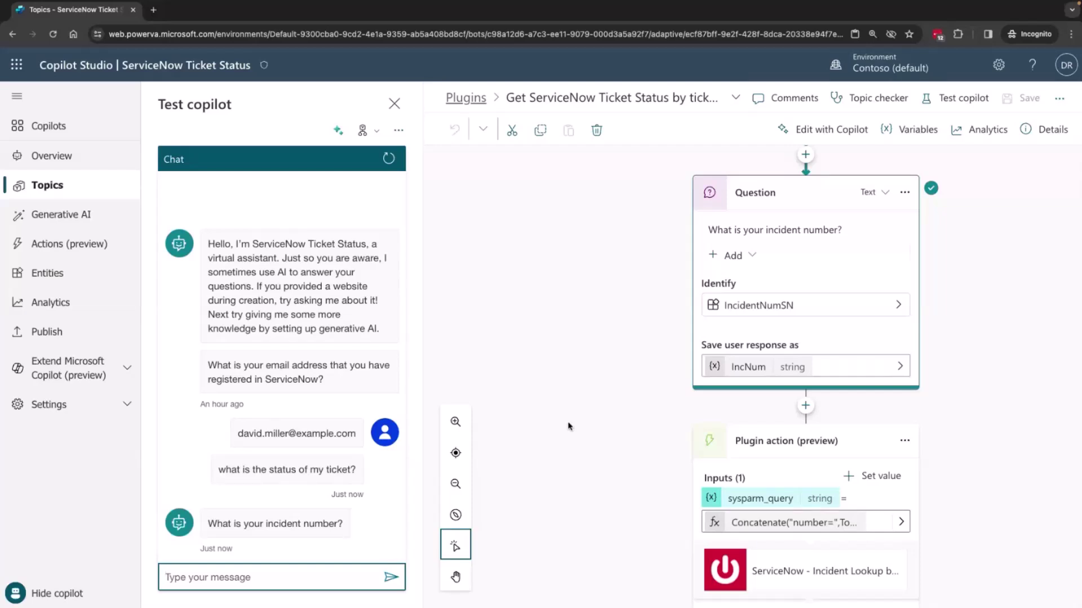
Send incident number INC0009009, then ask 'when was it opened?' in the test chat.
type("INC0009009")
key("Return")
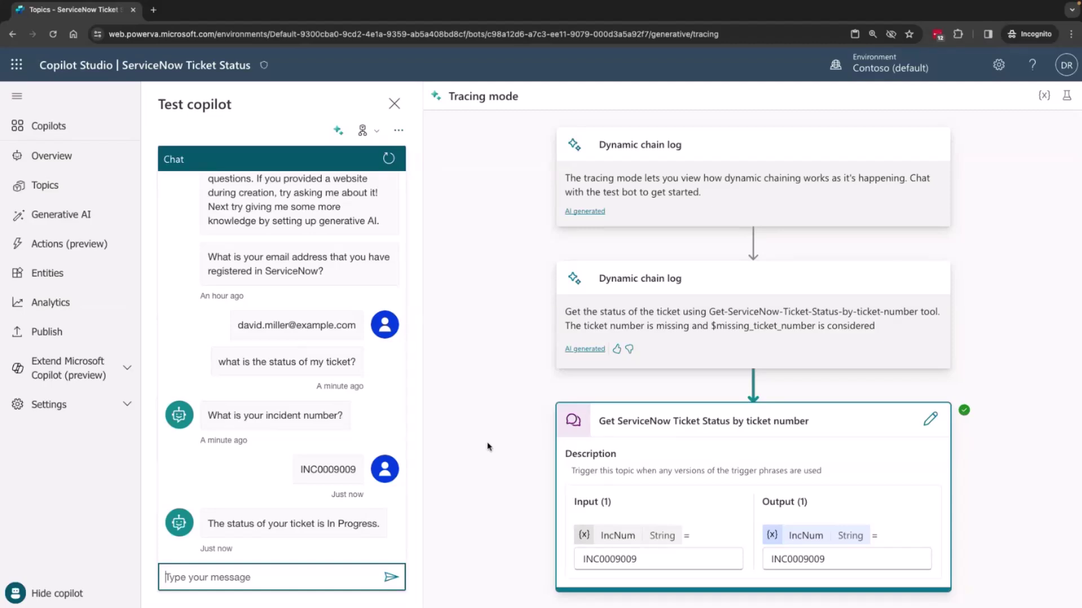
type("when was it opened?")
key("Return")
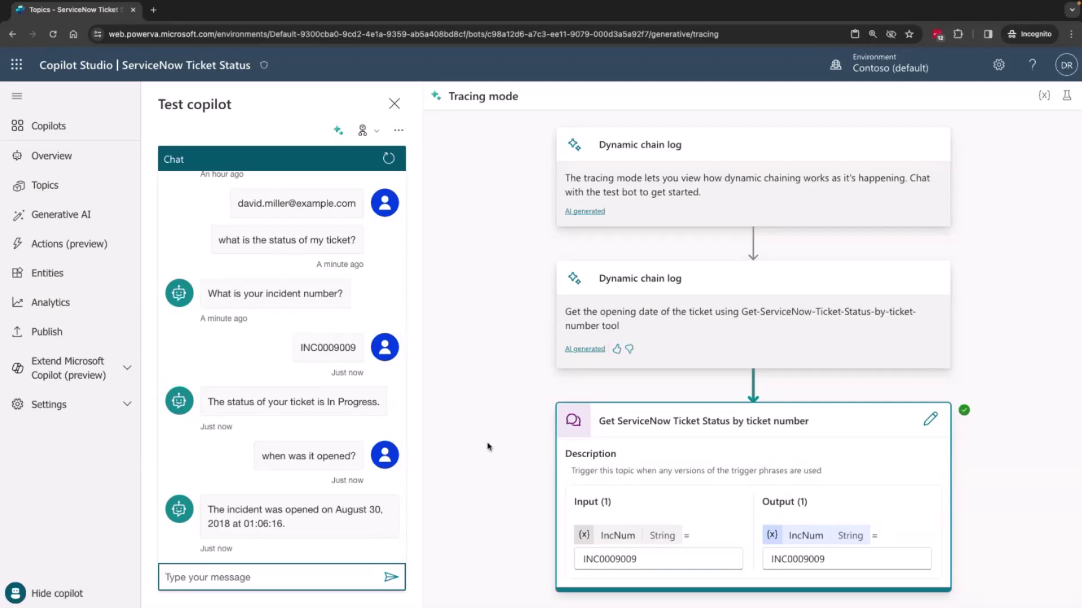
Send 'give me more details', then 'what is my job title?' to the test copilot.
type("give me more details")
key("Return")
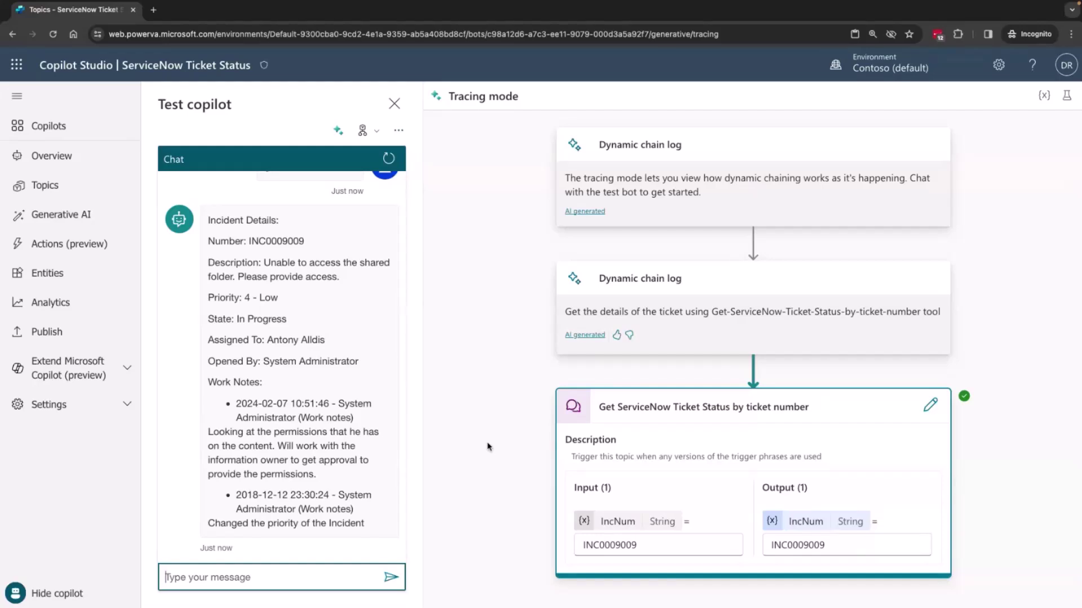
type("what is my job title?")
key("Return")
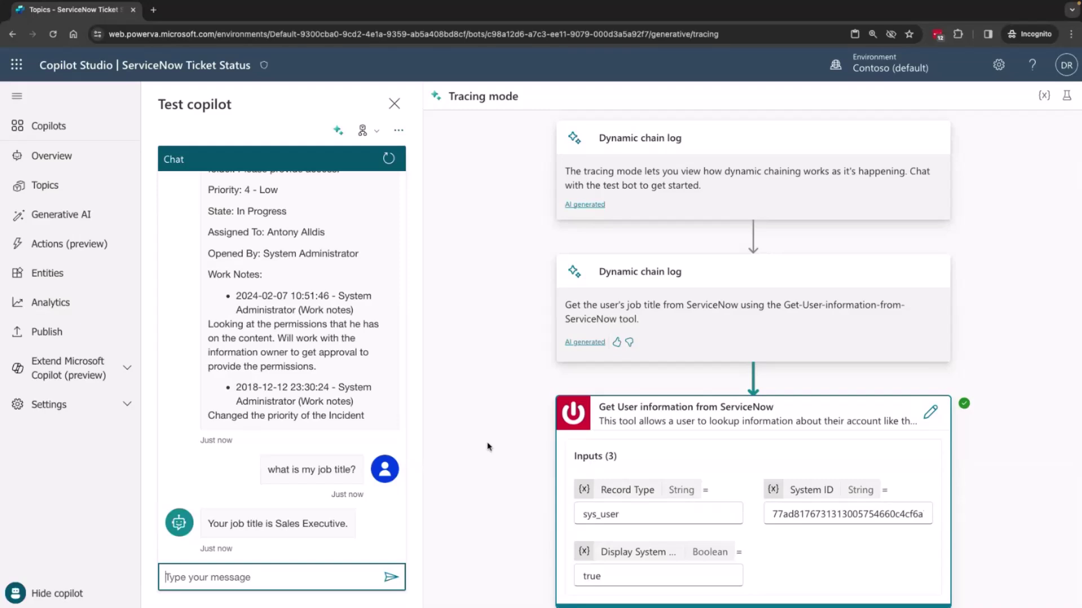
Ask 'what is the city in my user profile?' and draft 'tell me about the weather there'.
type("what is the city in my user prov")
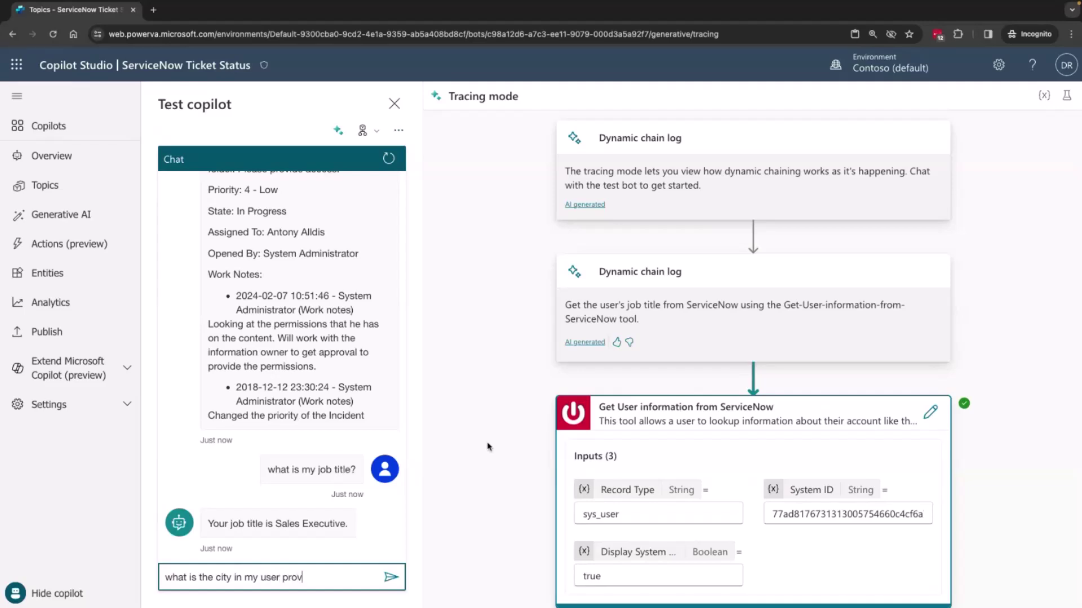
key("BackSpace")
type("file?")
key("Return")
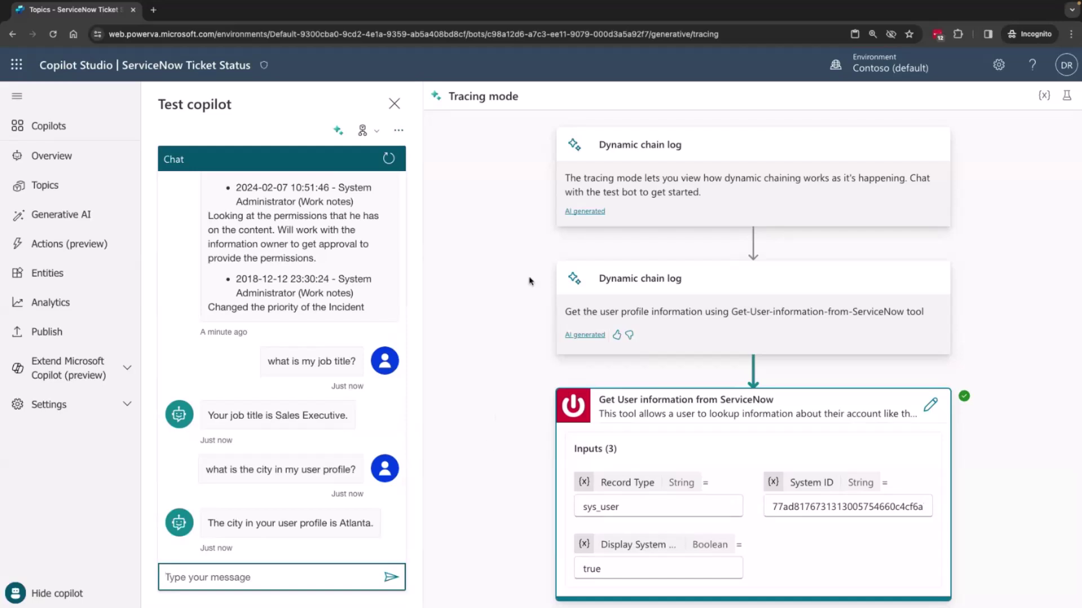
type("tell me about the weather there")
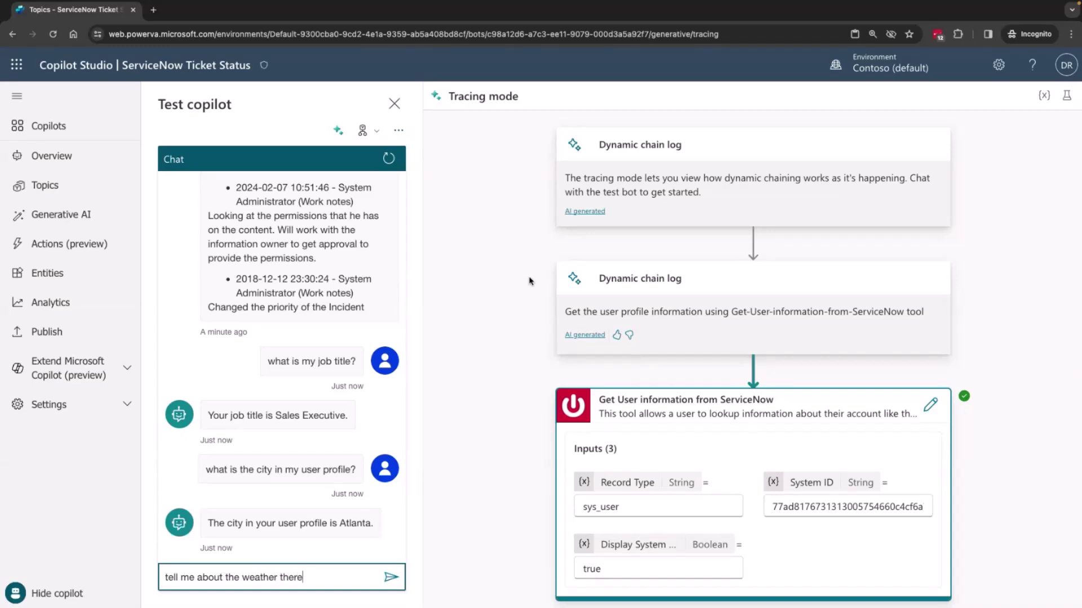
Send the Atlanta weather question, then open Actions (preview) from the left navigation.
key("Return")
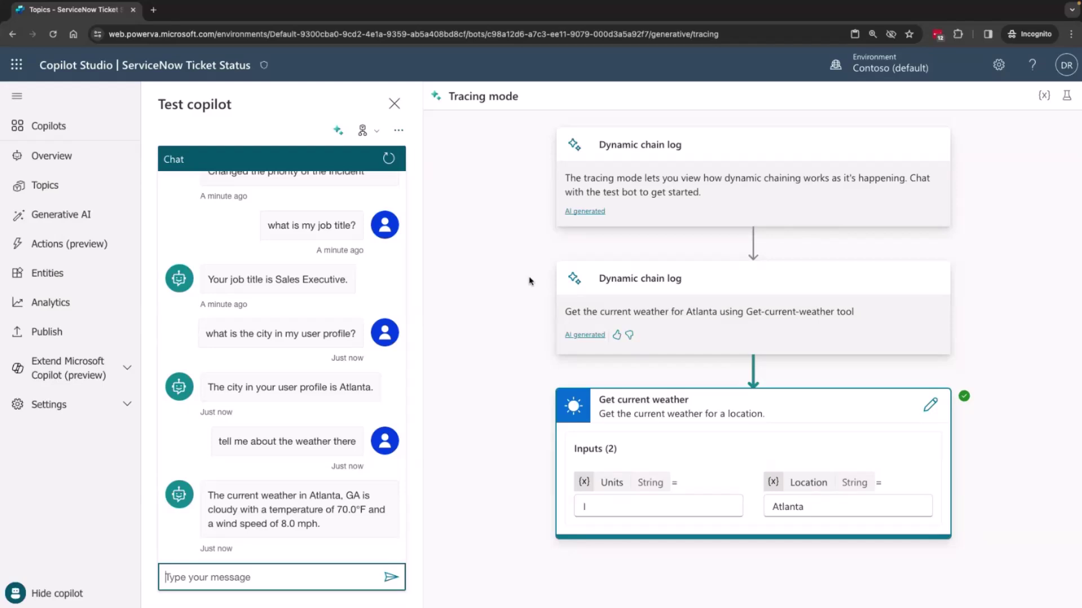
left_click(99, 251)
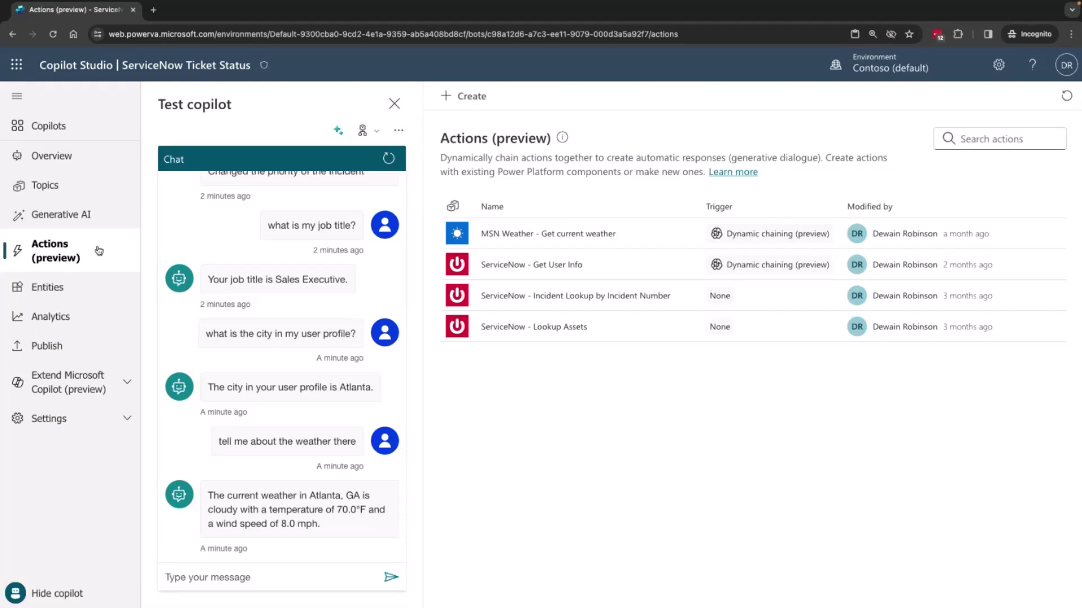
Open the MSN Weather - Get current weather action from the Actions list.
left_click(513, 236)
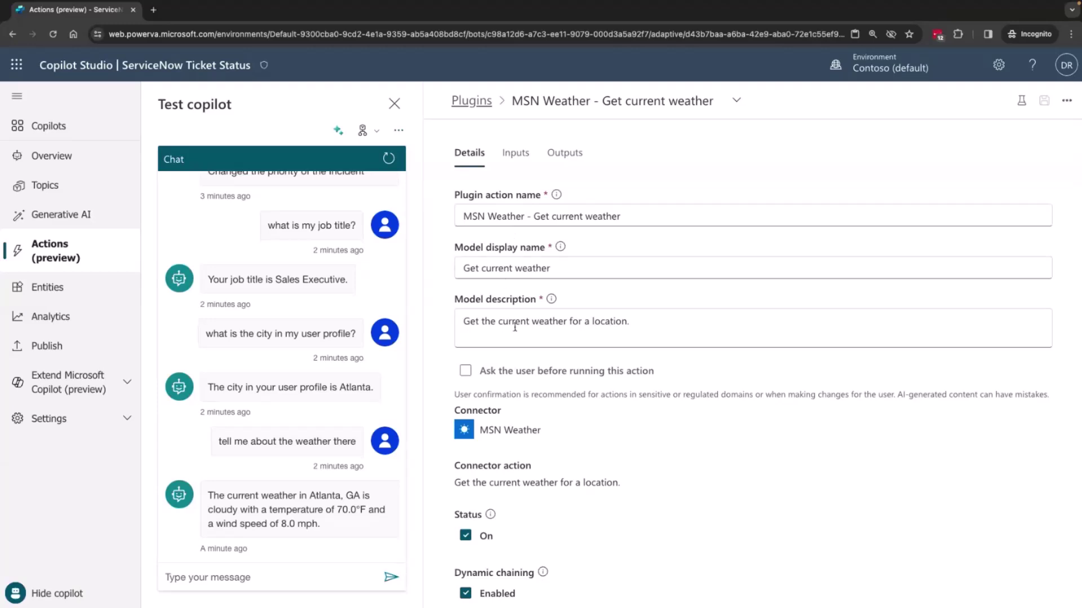
Display the MSN Weather action's Inputs tab listing Location and Units.
left_click(516, 157)
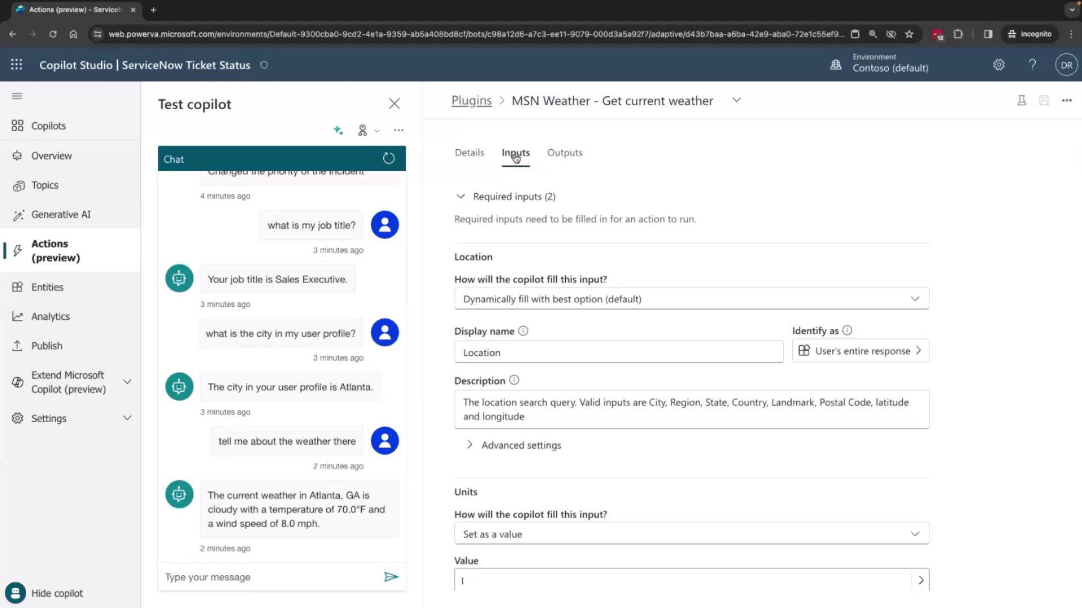
Show the MSN Weather action's Outputs settings, which respond with an AI-generated message.
left_click(560, 163)
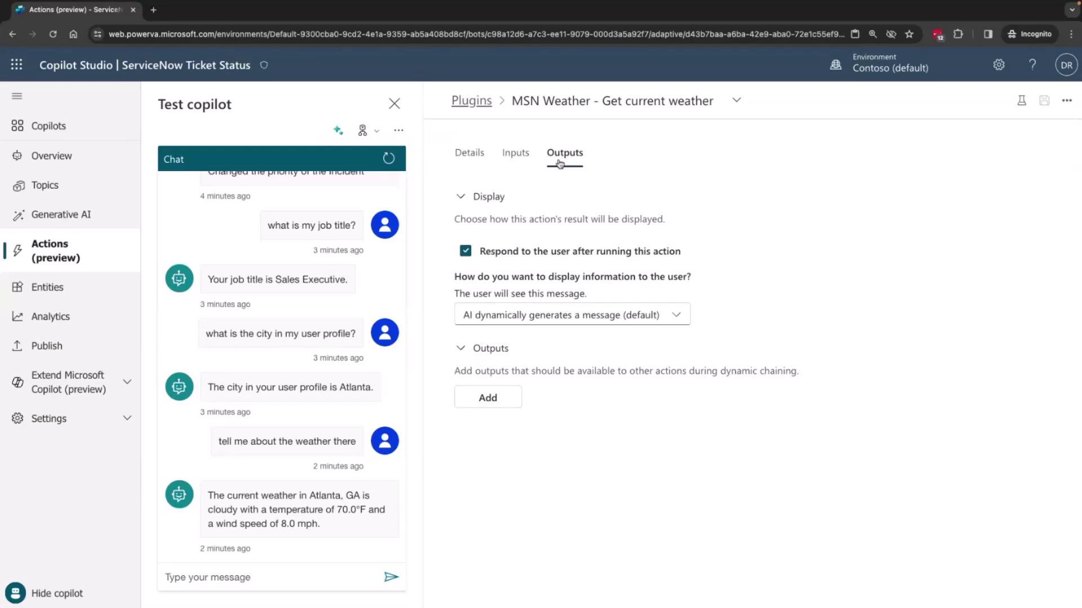
Check the display options unchanged, then list weather outputs like Latitude, Location, Pressure, Conditions.
left_click(686, 319)
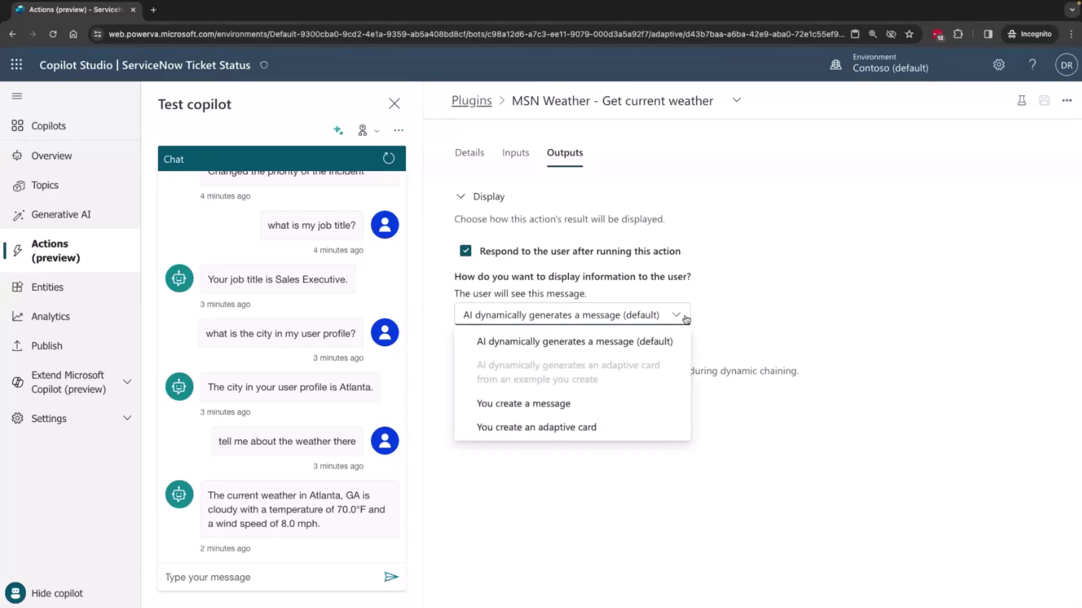
left_click(752, 420)
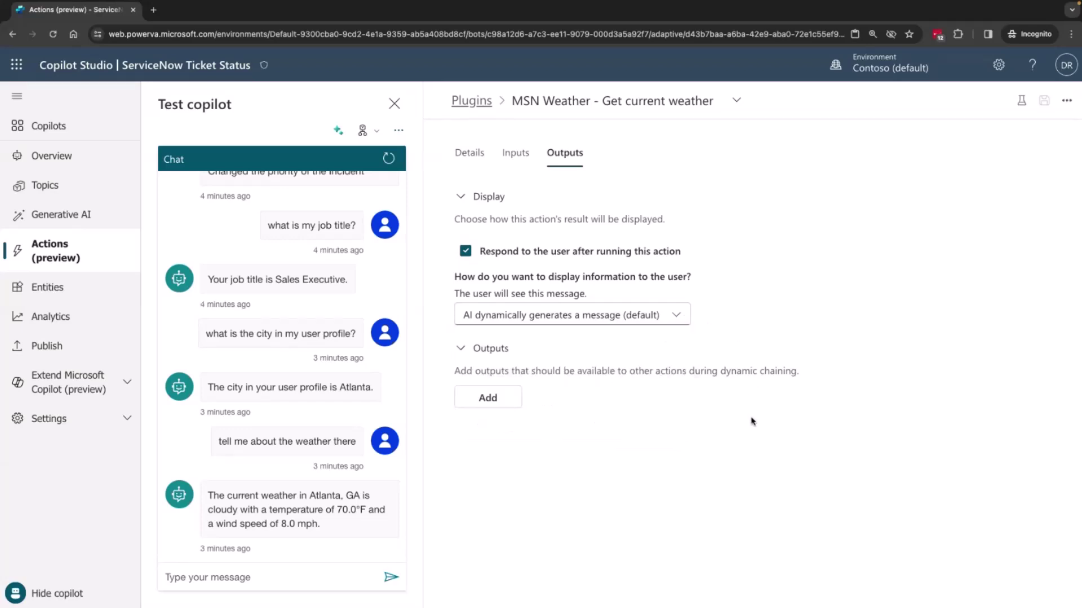
left_click(489, 399)
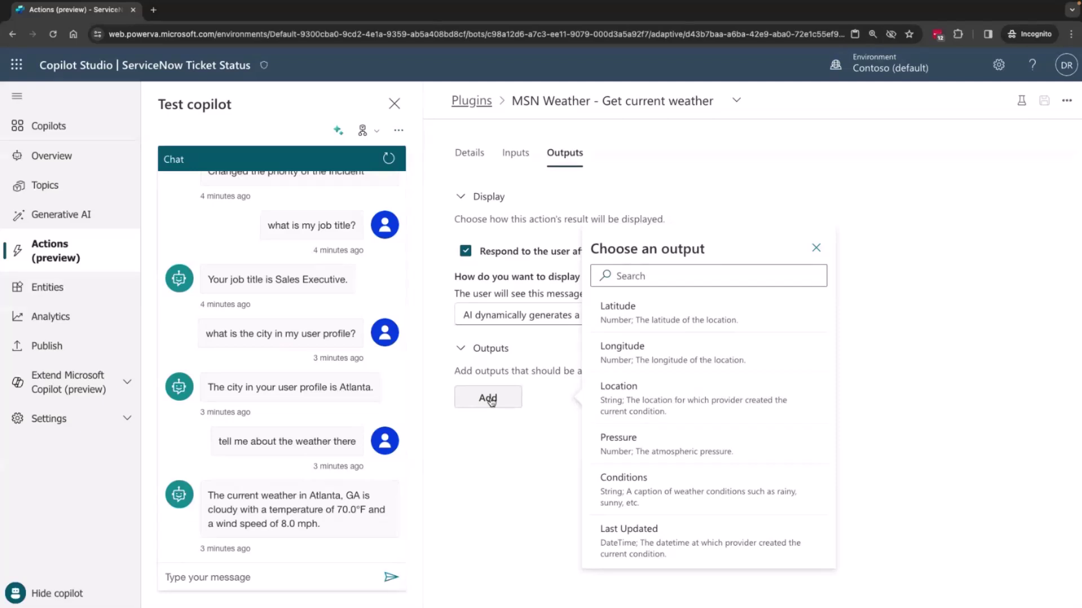